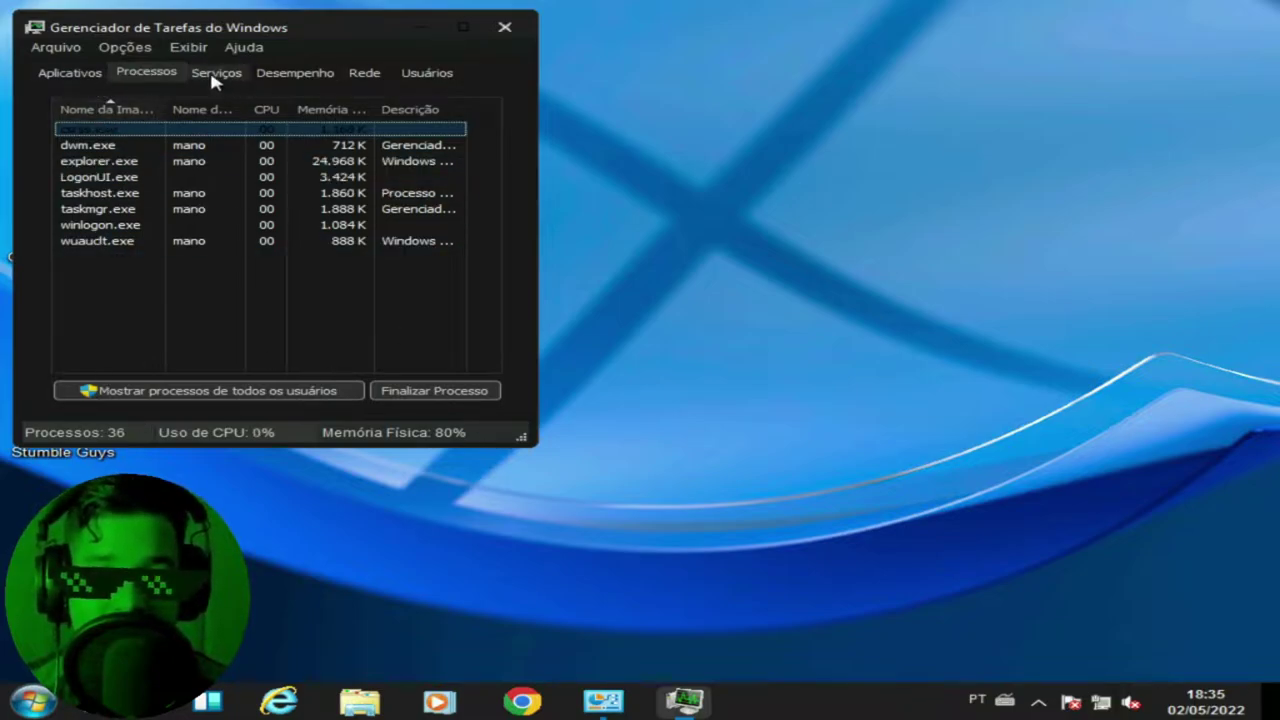
# Close the task manager and look through the list of installed Windows updates, closing the list when done.
pyautogui.click(505, 27)
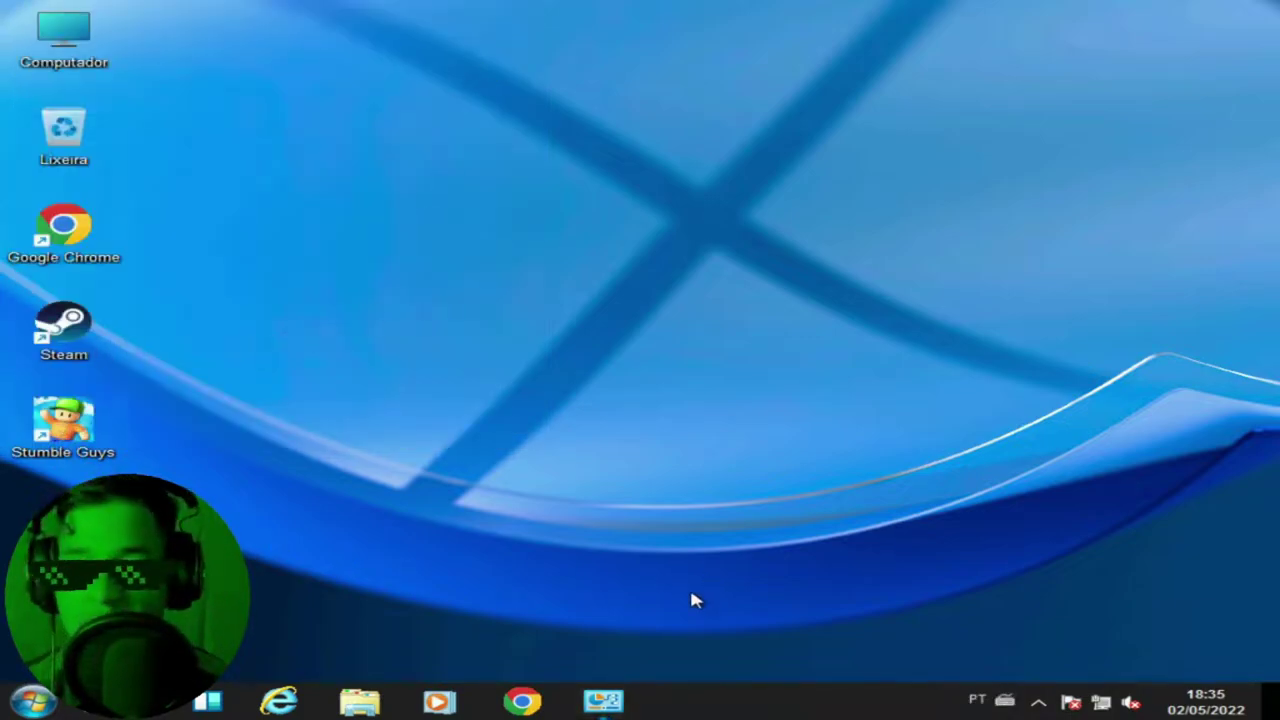
pyautogui.click(590, 703)
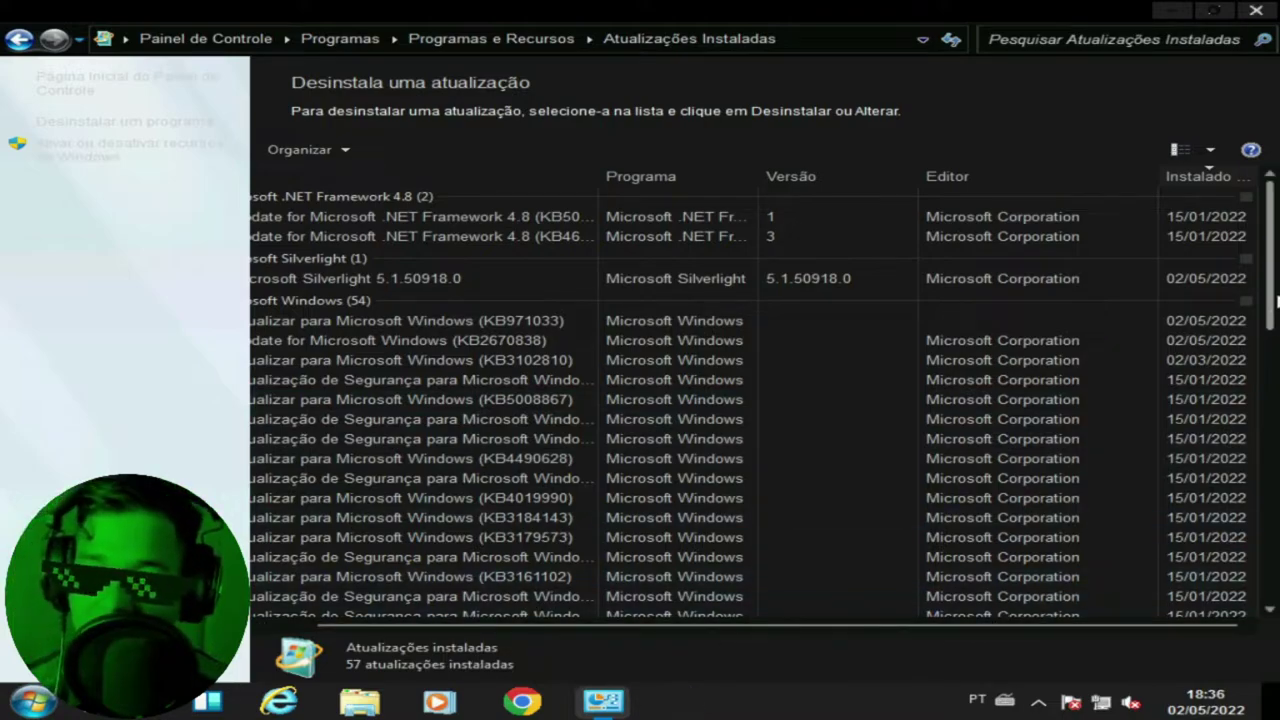
pyautogui.moveTo(1274, 300); pyautogui.dragTo(1268, 615)
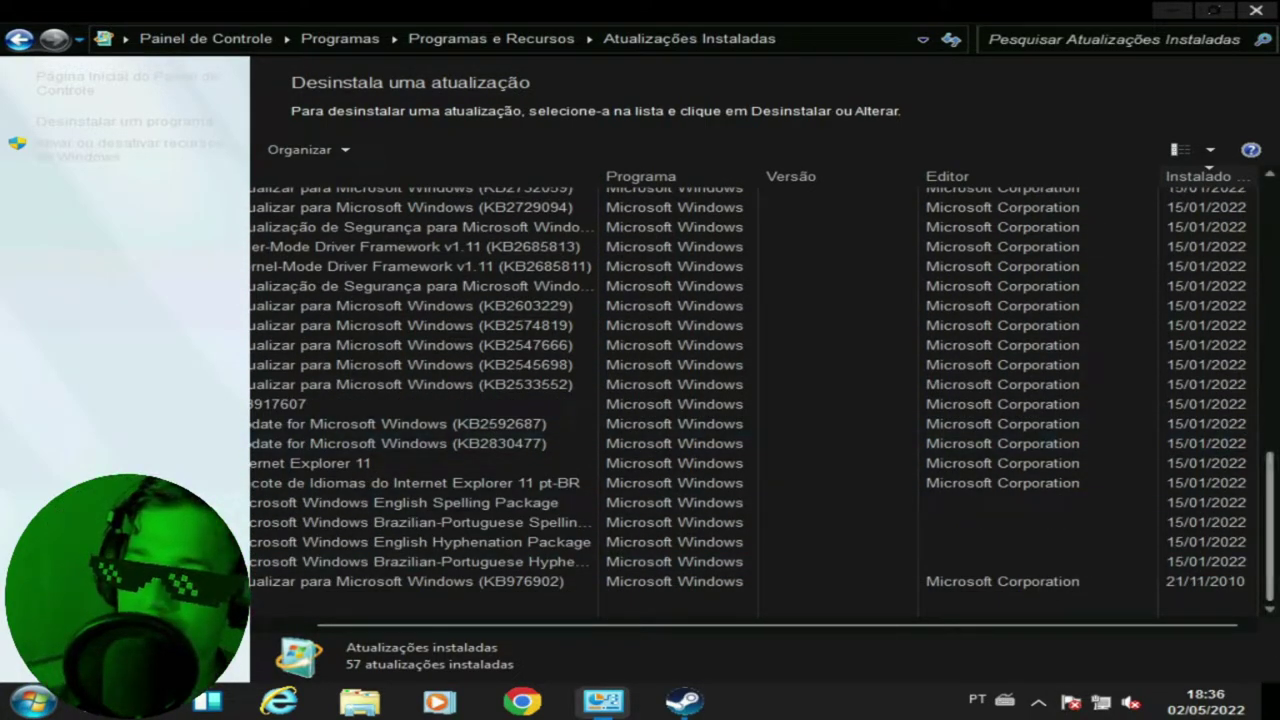
pyautogui.scroll(4, 1134, 380)
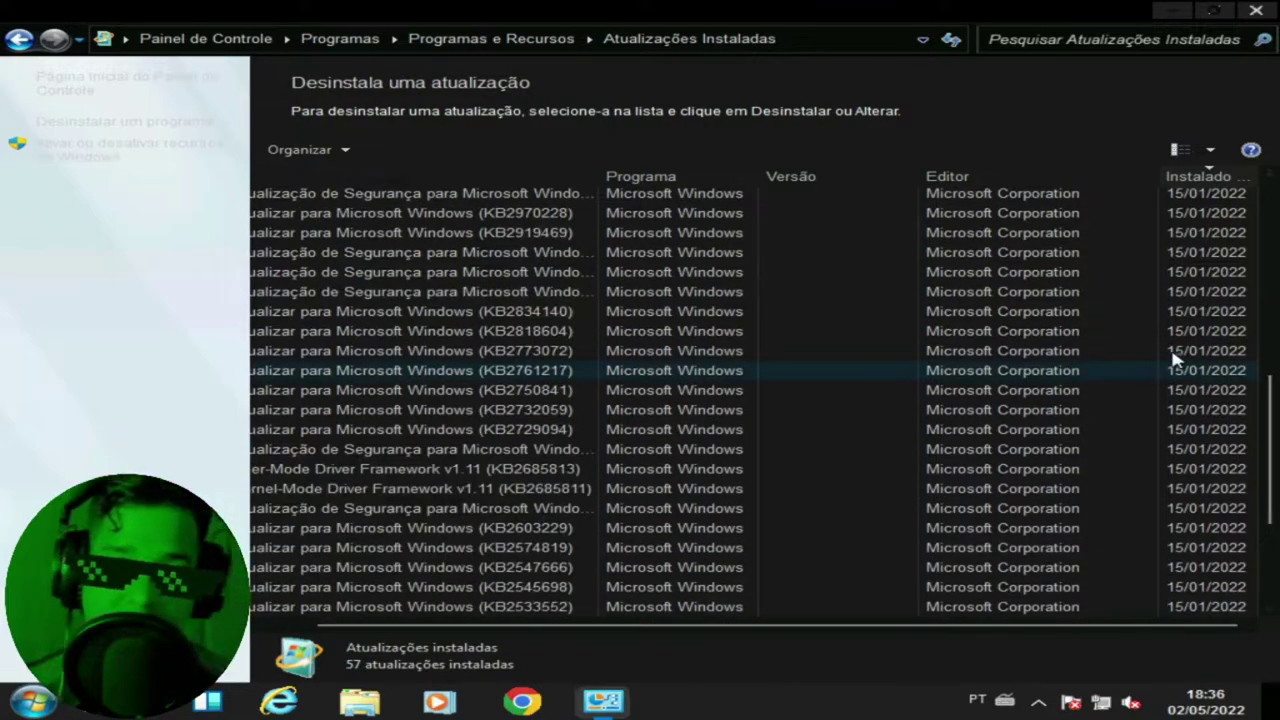
pyautogui.click(1257, 11)
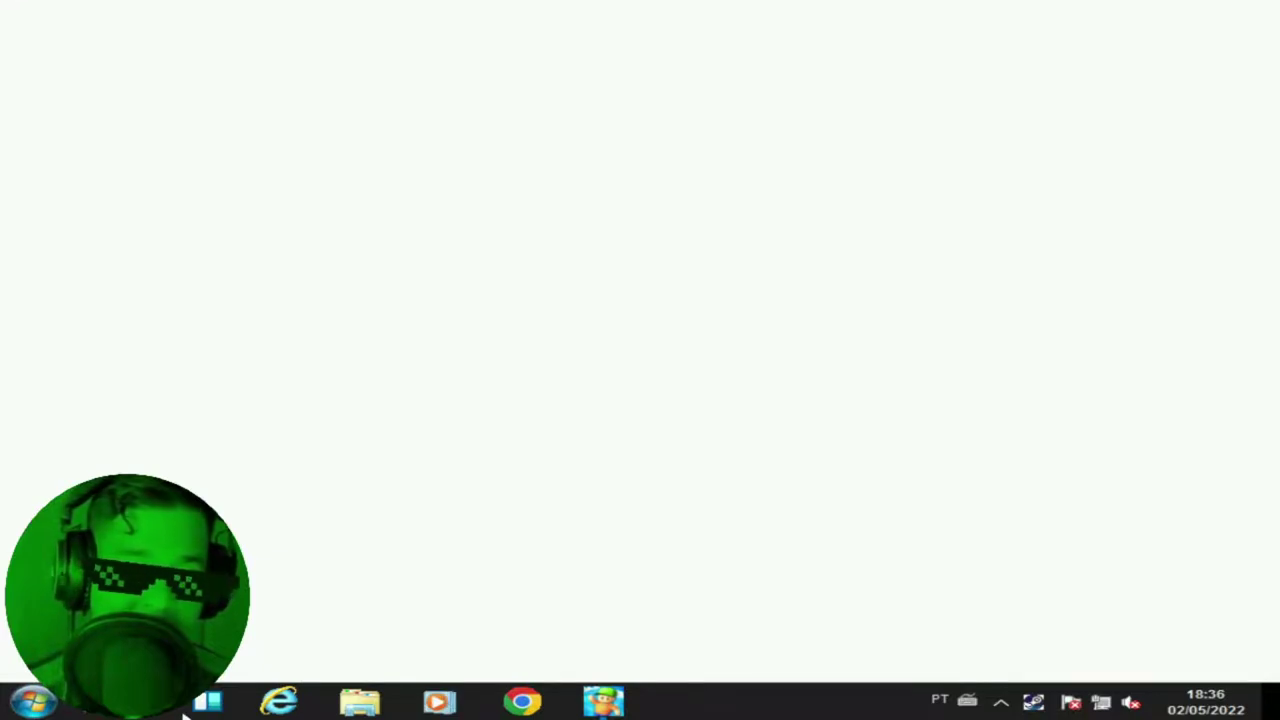
# Search the system for "windows update" and open Windows Update.
pyautogui.click(30, 703)
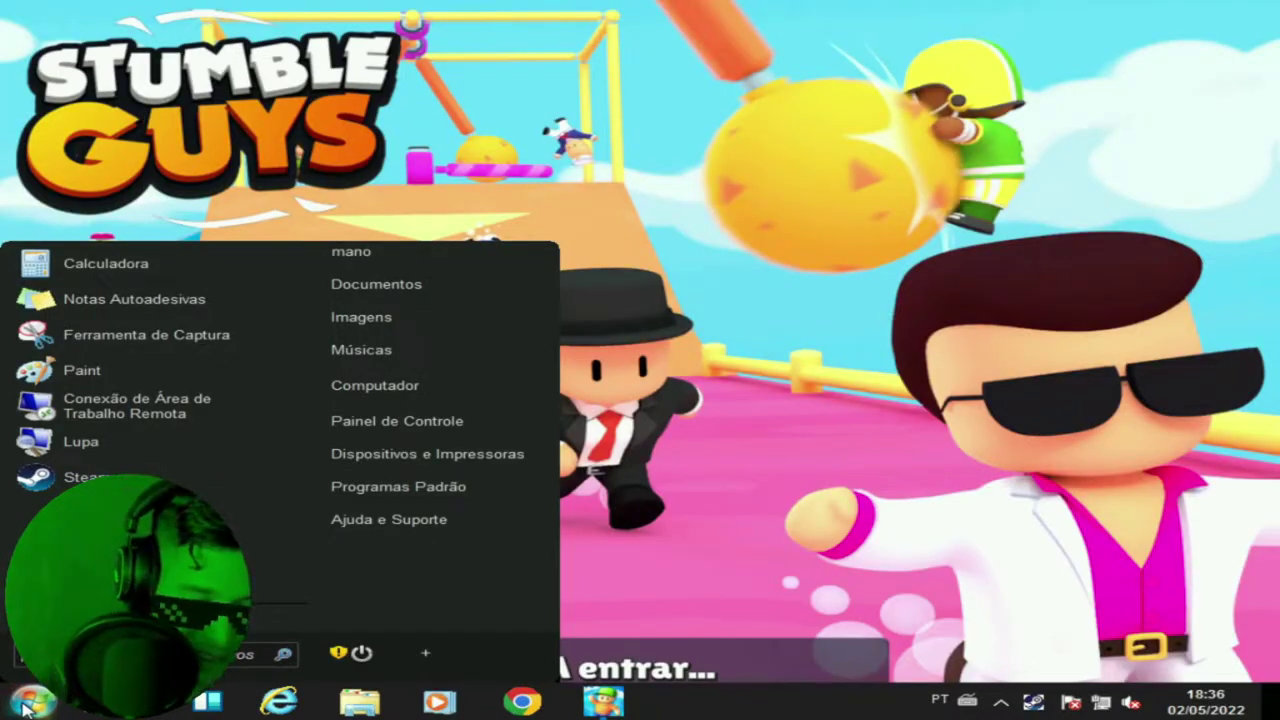
pyautogui.write('windows')
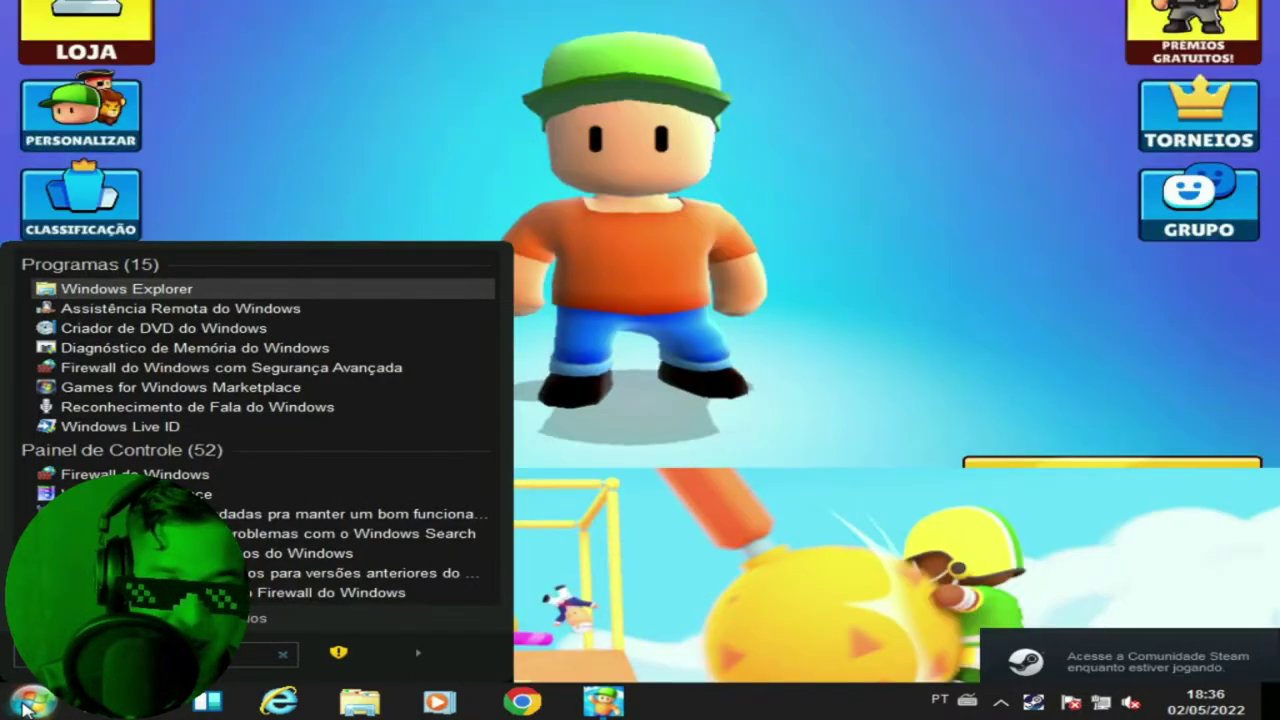
pyautogui.write(' u')
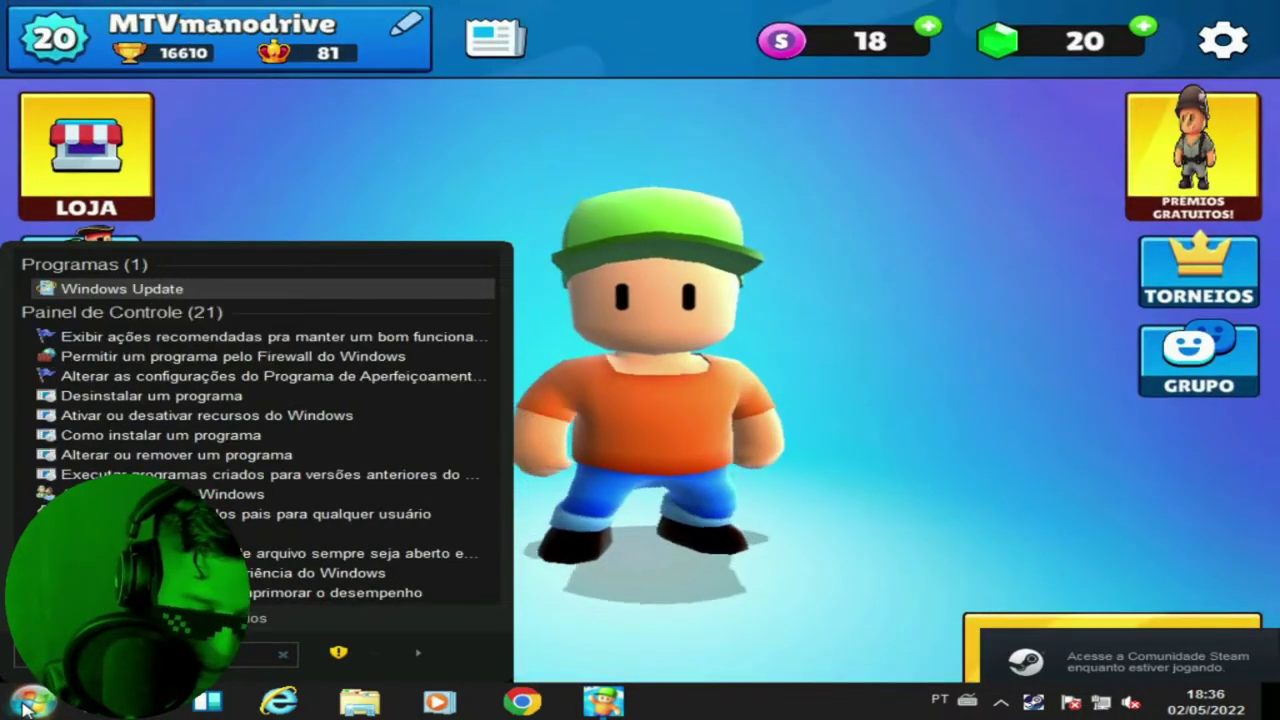
pyautogui.write('pdate')
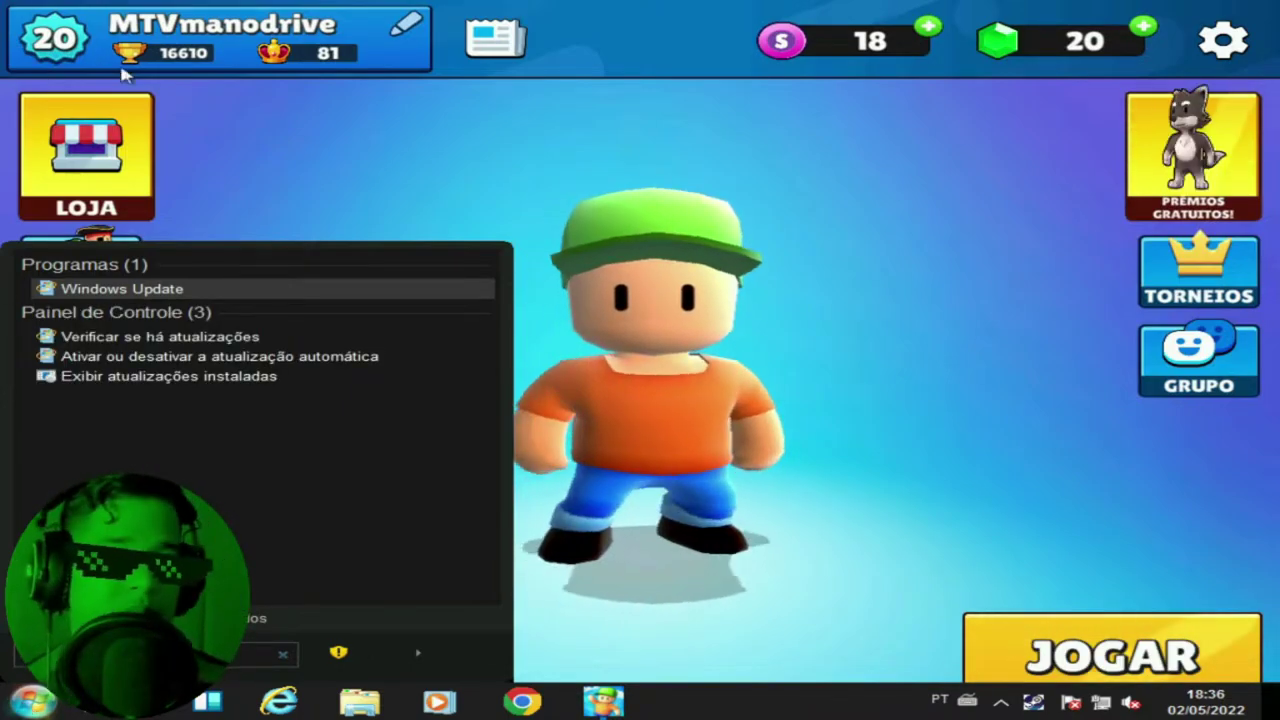
pyautogui.click(172, 290)
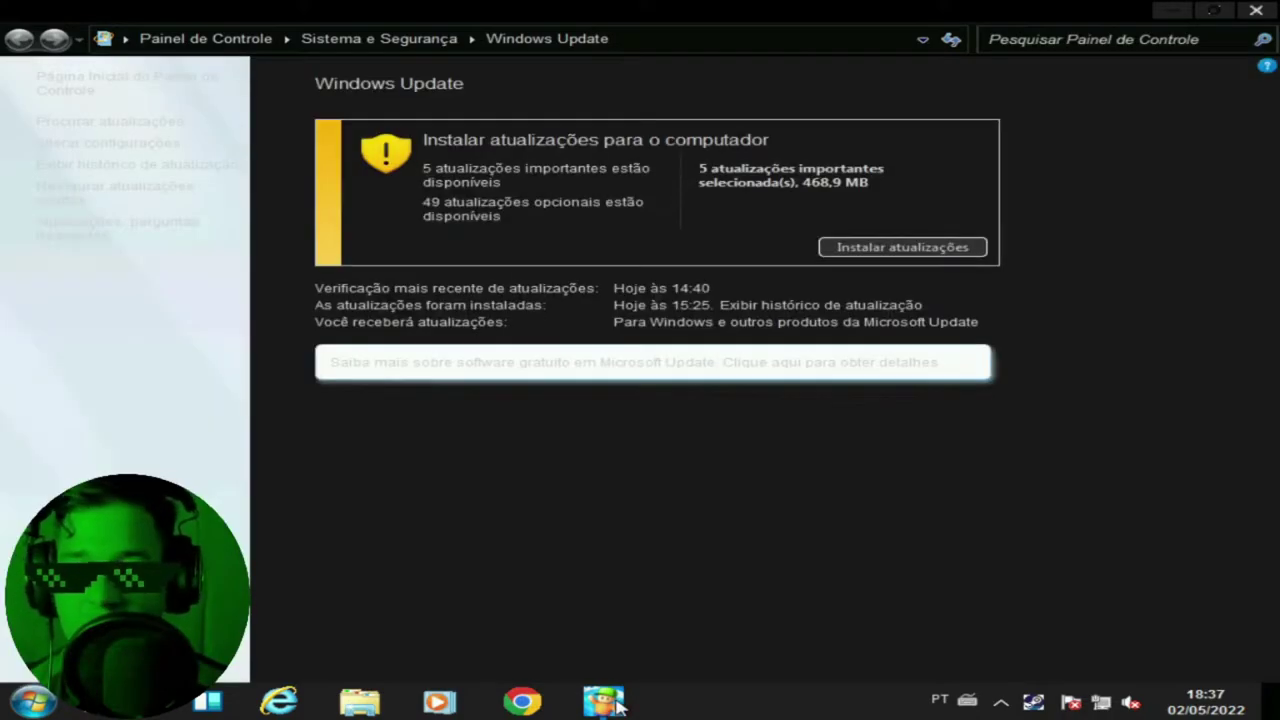
# Close the running Stumble Guys game and the Windows Update window.
pyautogui.rightClick(618, 706)
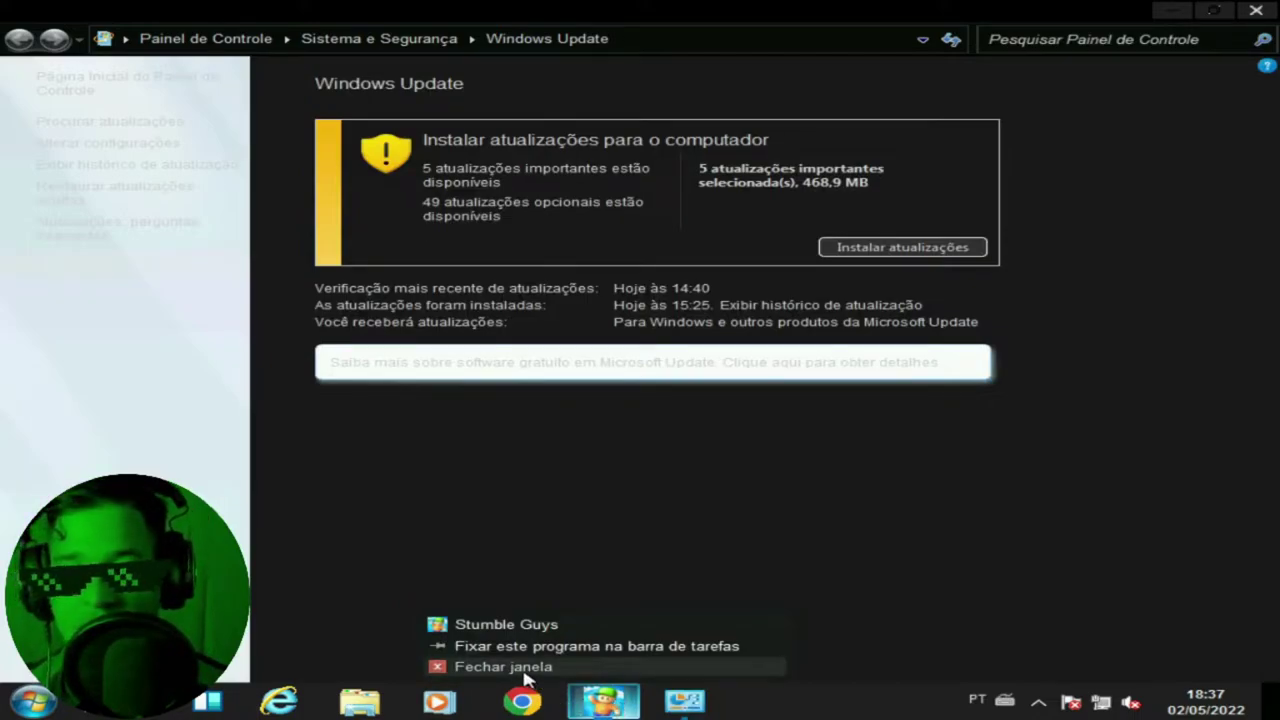
pyautogui.click(568, 666)
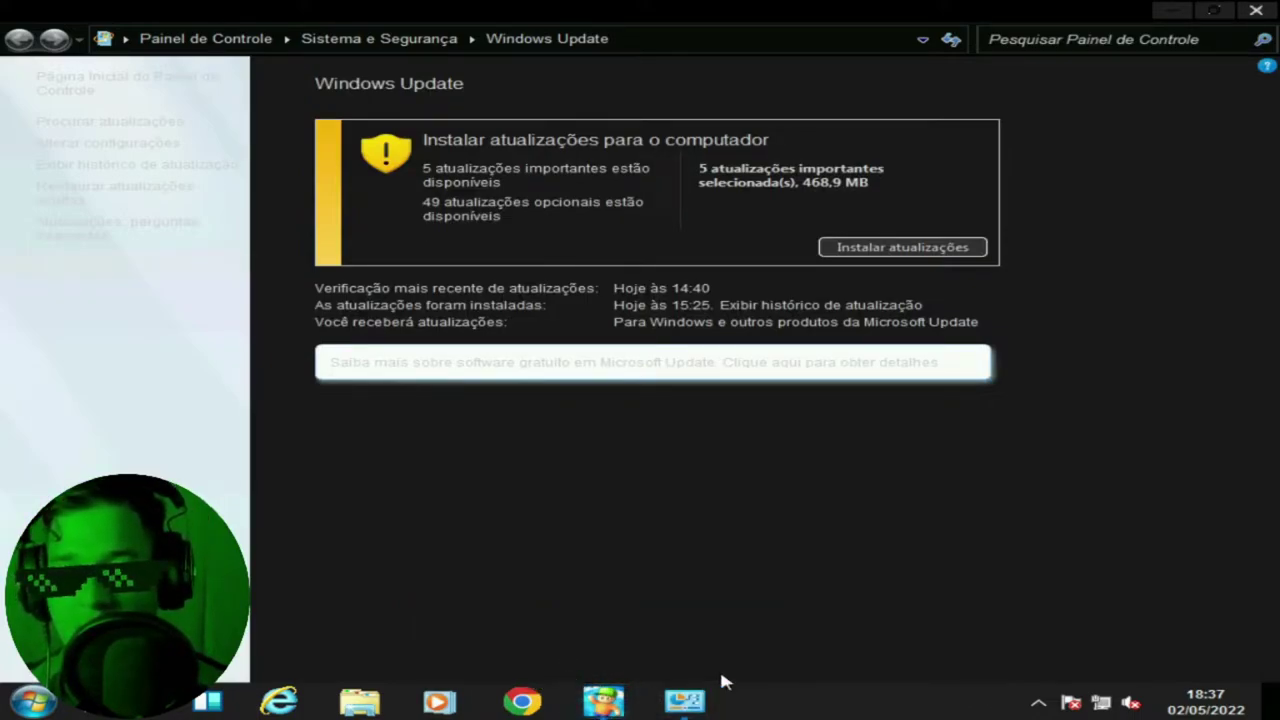
pyautogui.rightClick(780, 707)
pyautogui.click(430, 498)
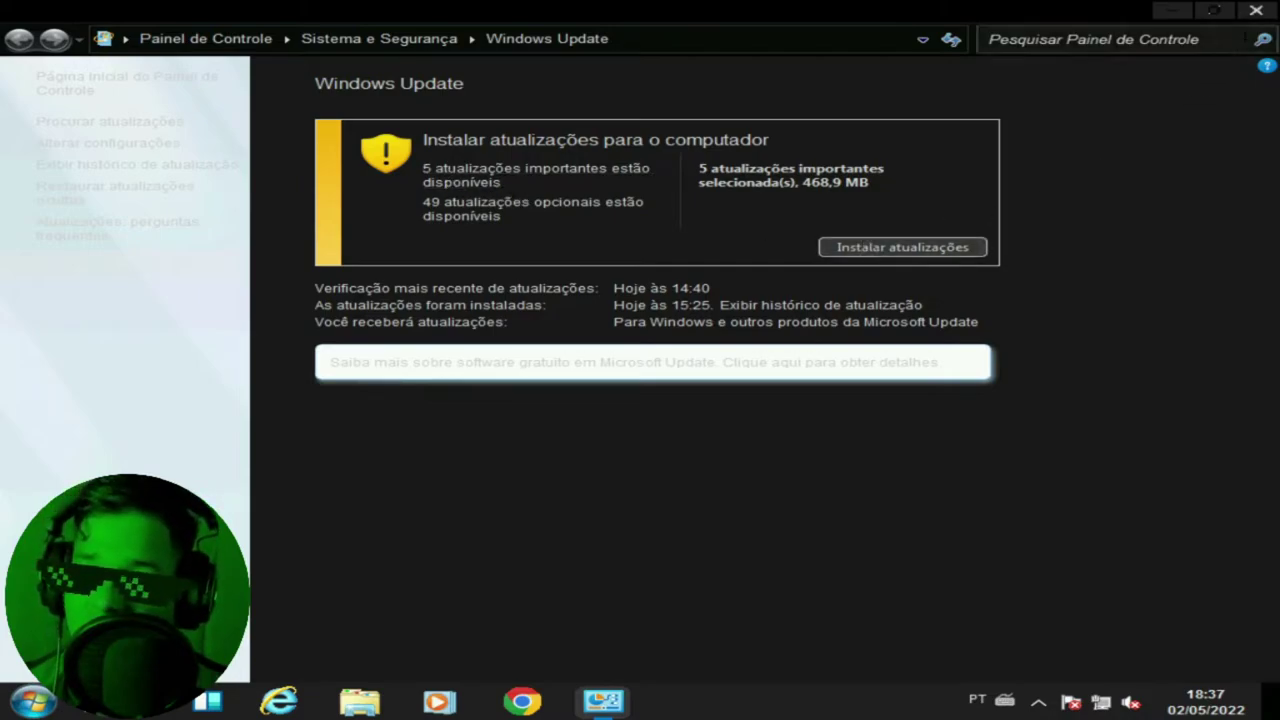
pyautogui.click(1256, 10)
# Open the Pós Formatação page from the desktop, review its software and driver downloads, and close the browser.
pyautogui.rightClick(352, 229)
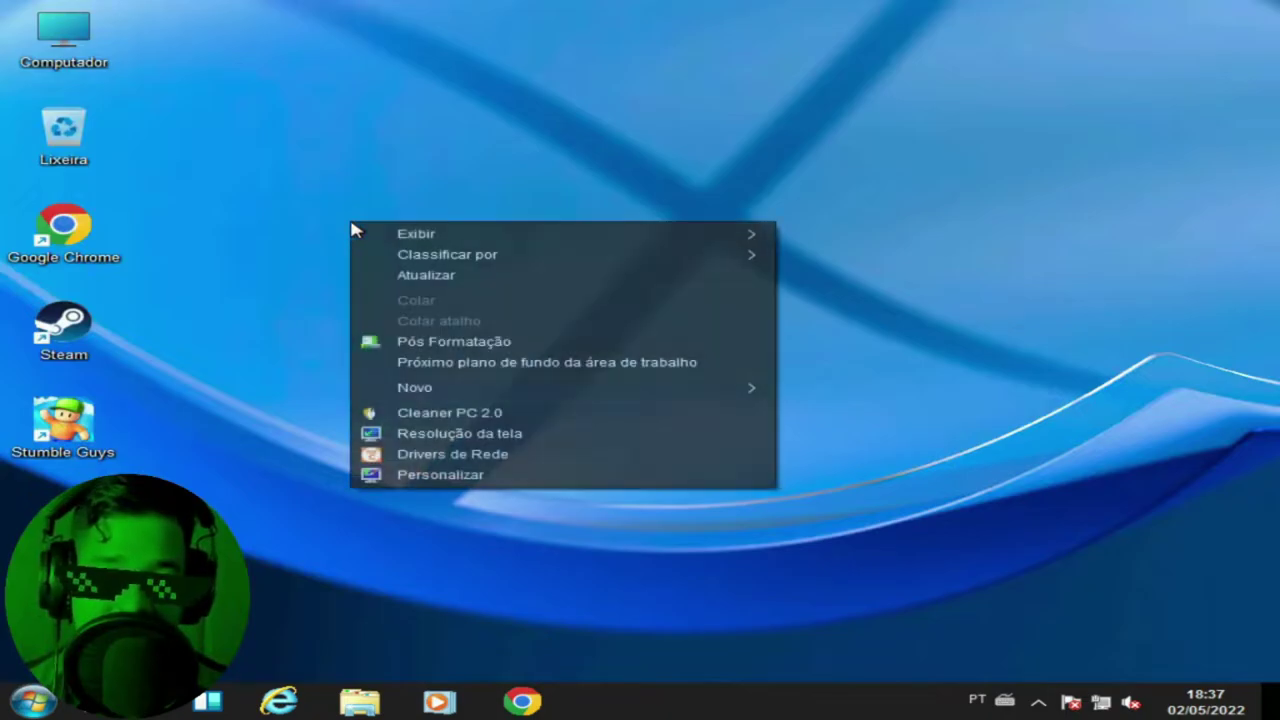
pyautogui.click(414, 345)
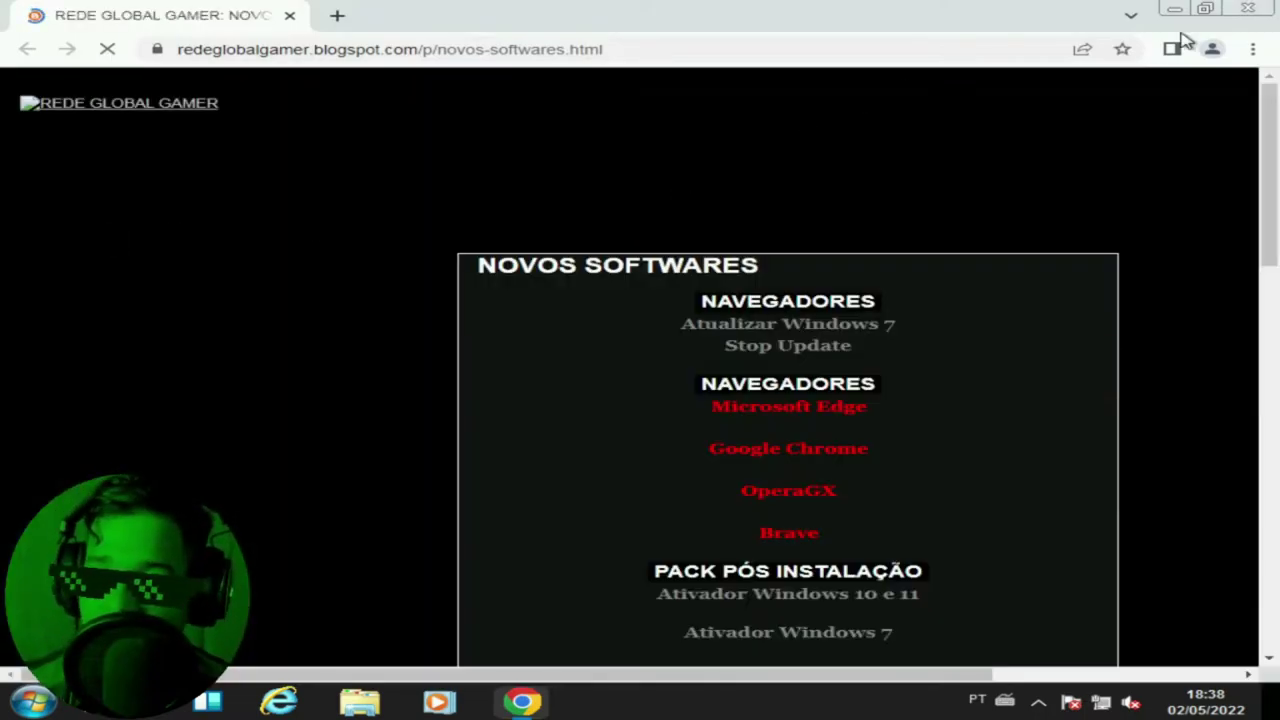
pyautogui.scroll(-3, 1175, 420)
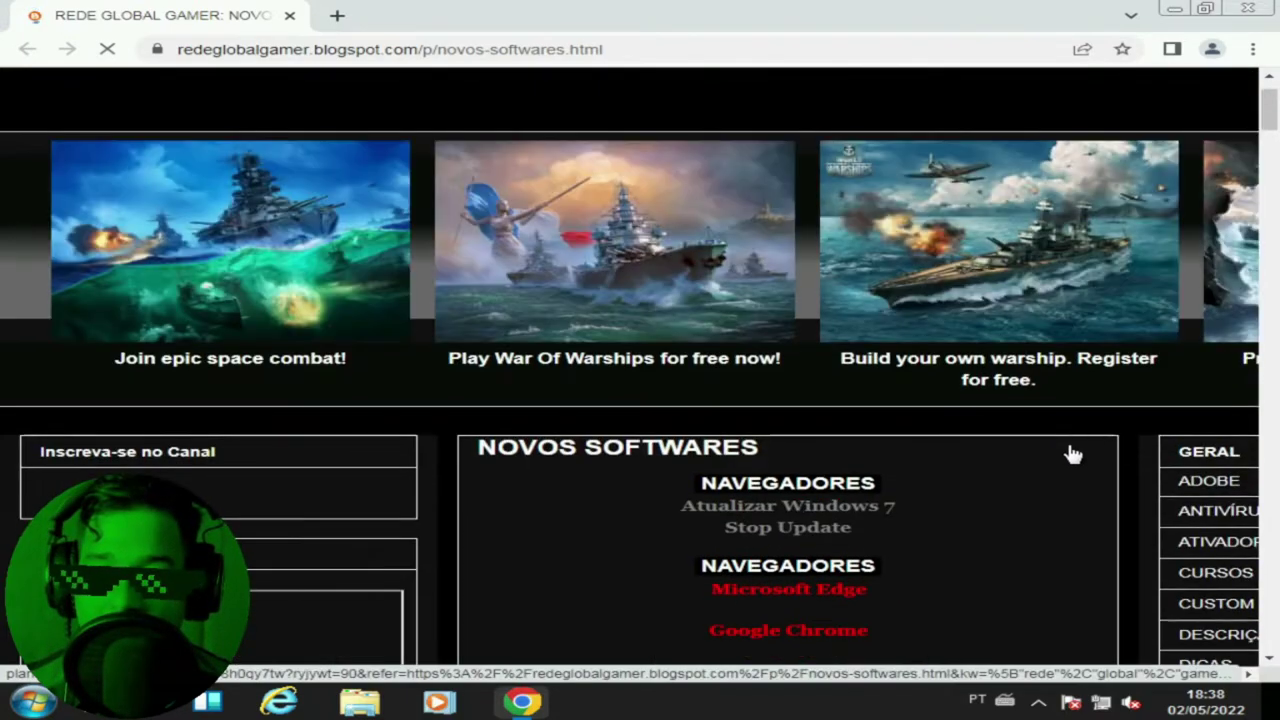
pyautogui.scroll(-2, 1072, 456)
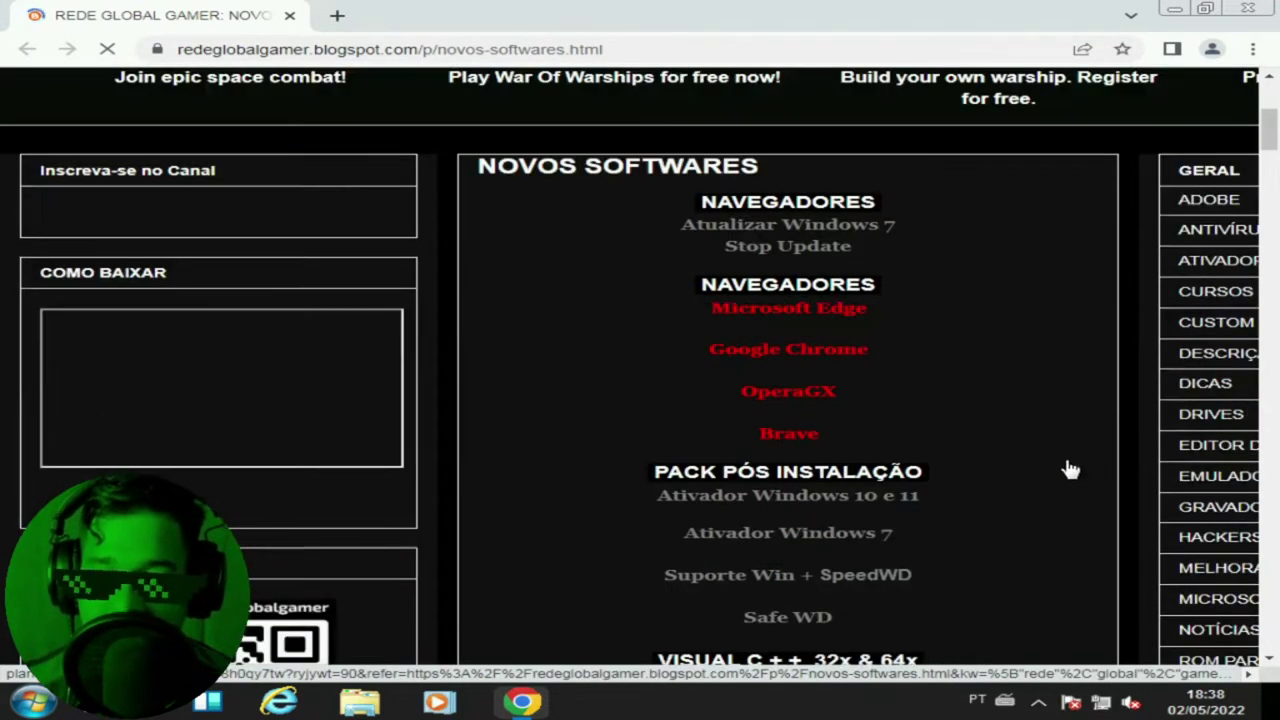
pyautogui.scroll(-2, 1062, 474)
pyautogui.scroll(-1, 1106, 220)
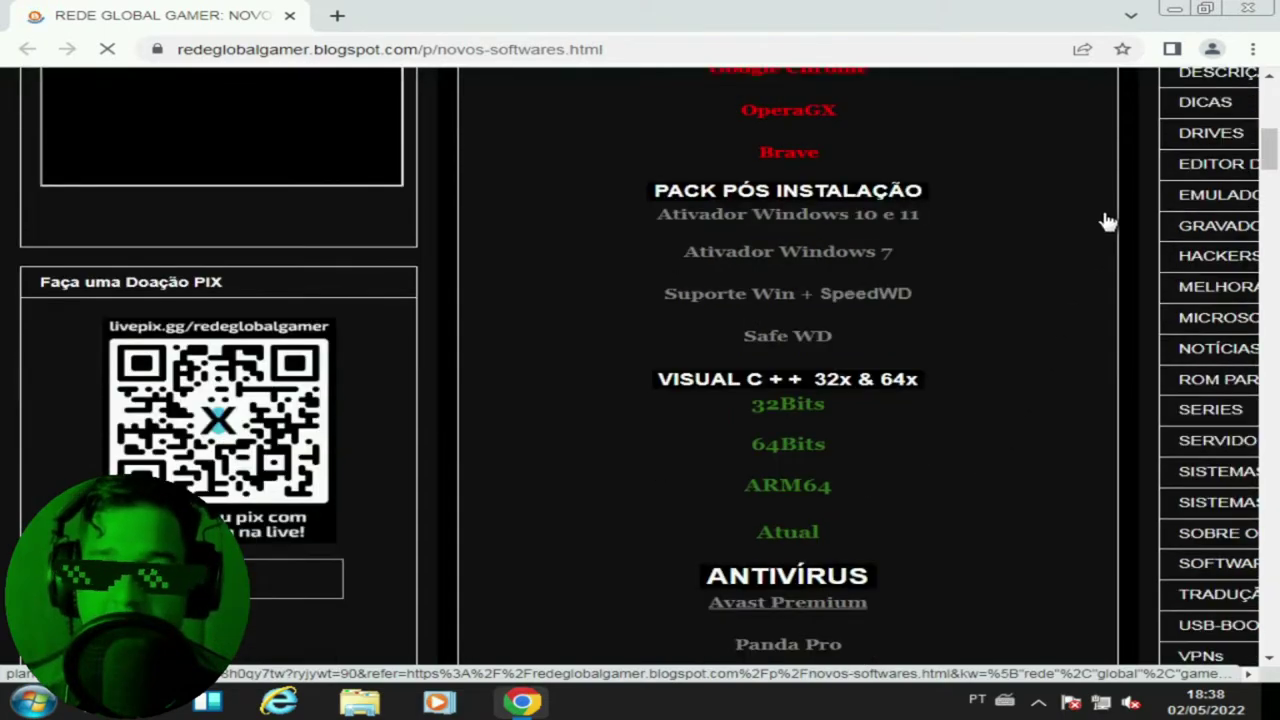
pyautogui.scroll(-2, 1005, 289)
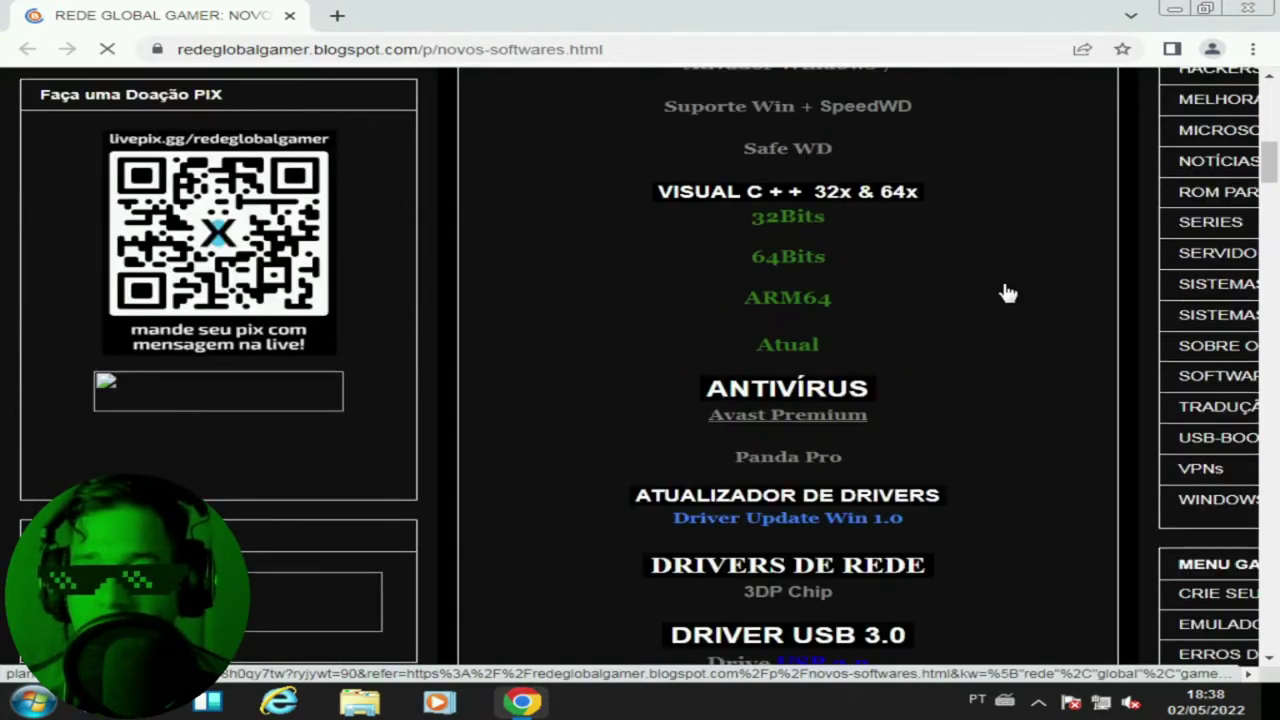
pyautogui.scroll(-1, 800, 493)
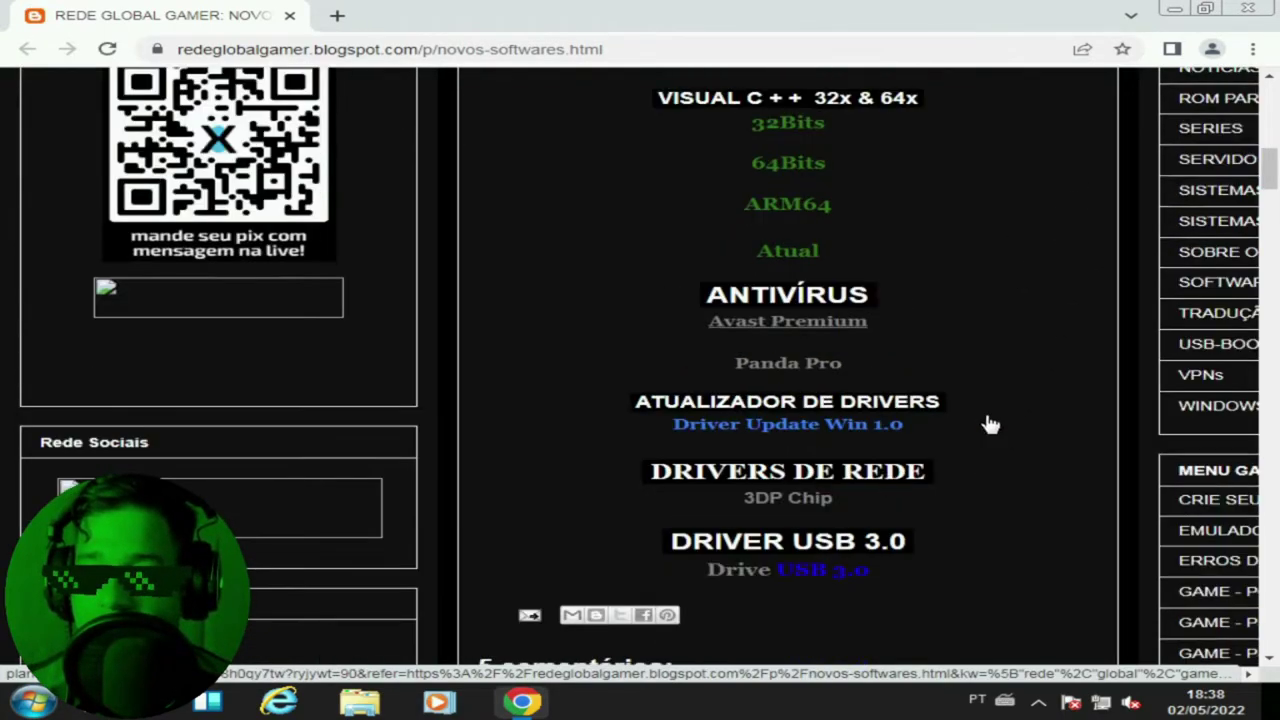
pyautogui.click(1262, 12)
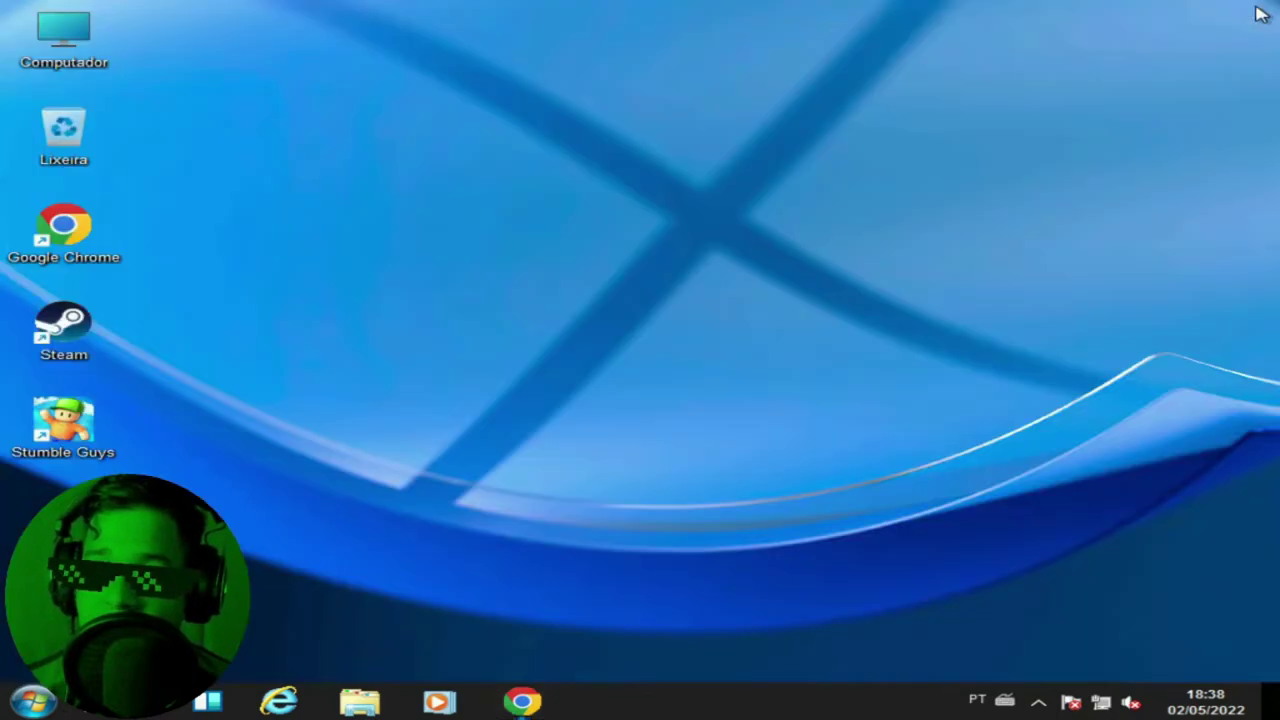
# Run the Cleaner PC 2.0 cleanup from the desktop.
pyautogui.rightClick(428, 320)
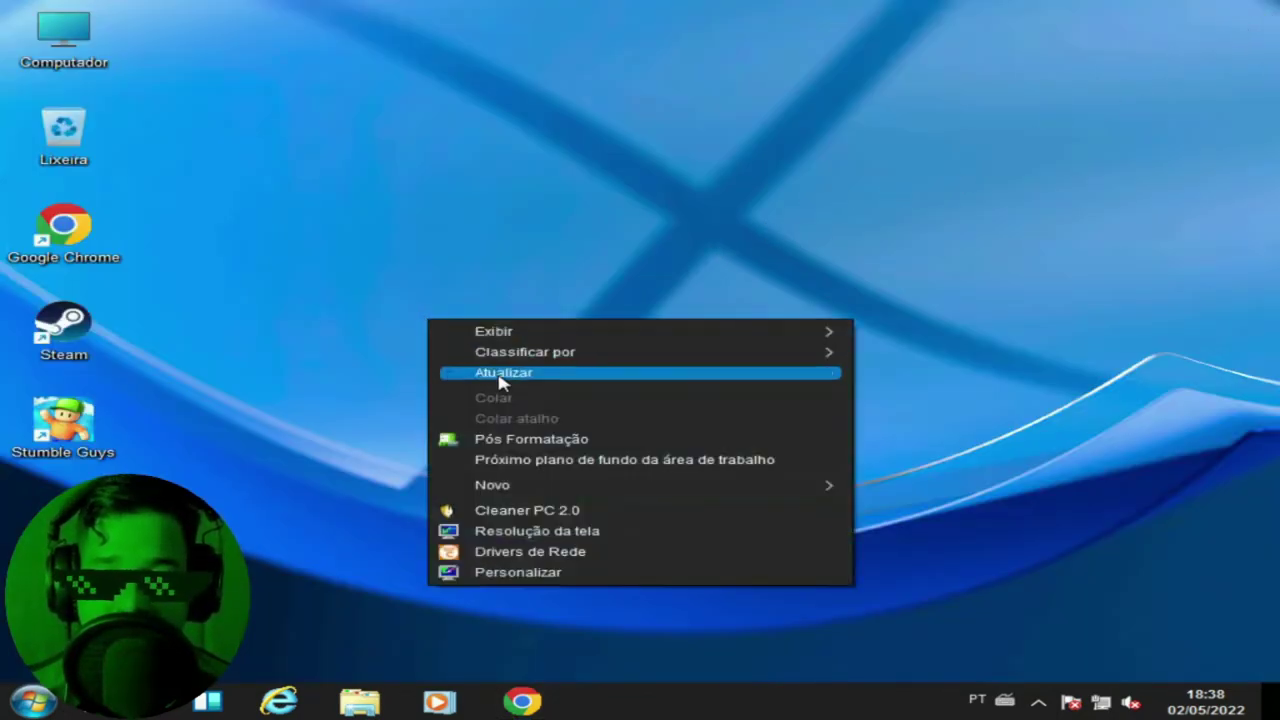
pyautogui.click(585, 509)
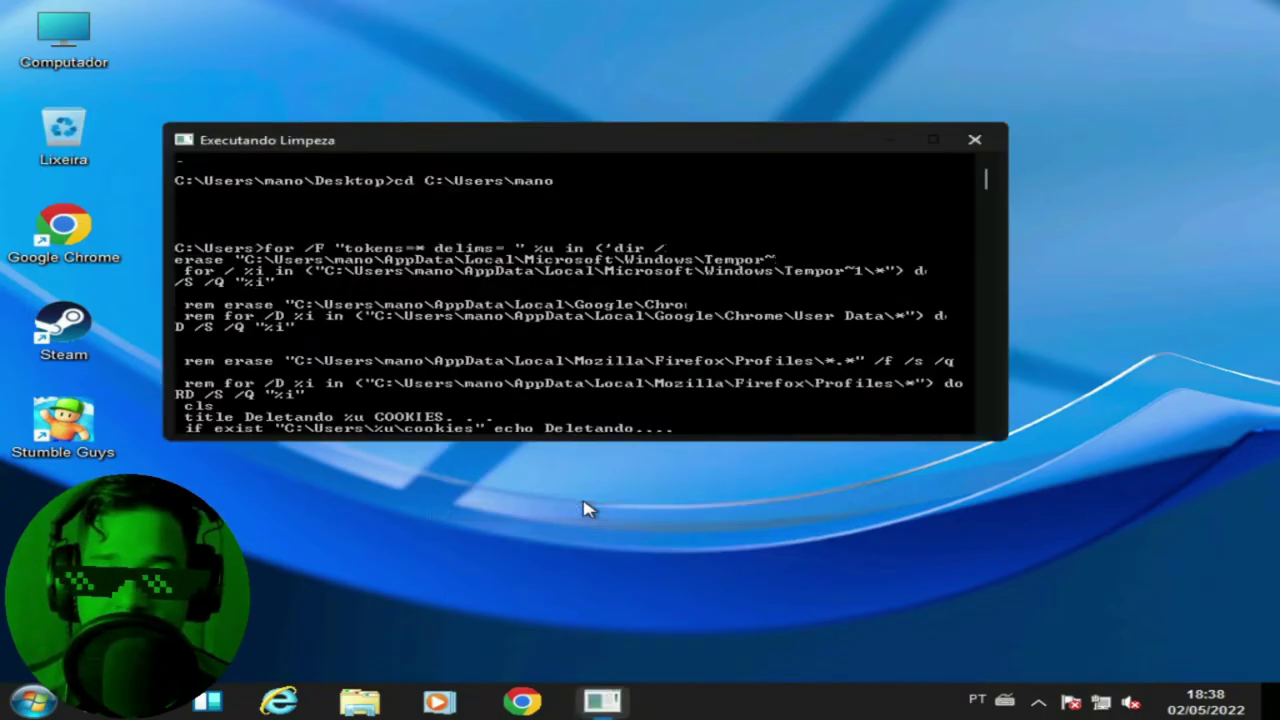
# Open the desktop personalization settings, apply the Windows 11 light ThemeC theme and minimize the window to show the desktop.
pyautogui.rightClick(356, 497)
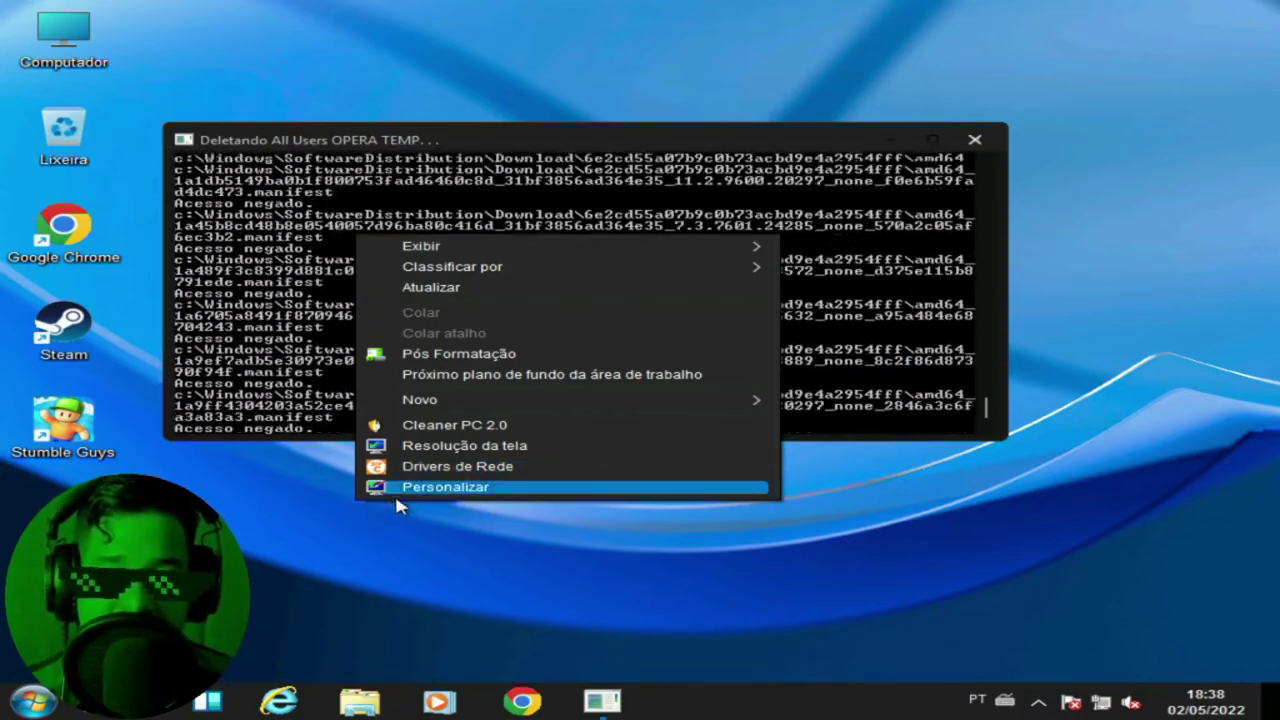
pyautogui.click(460, 489)
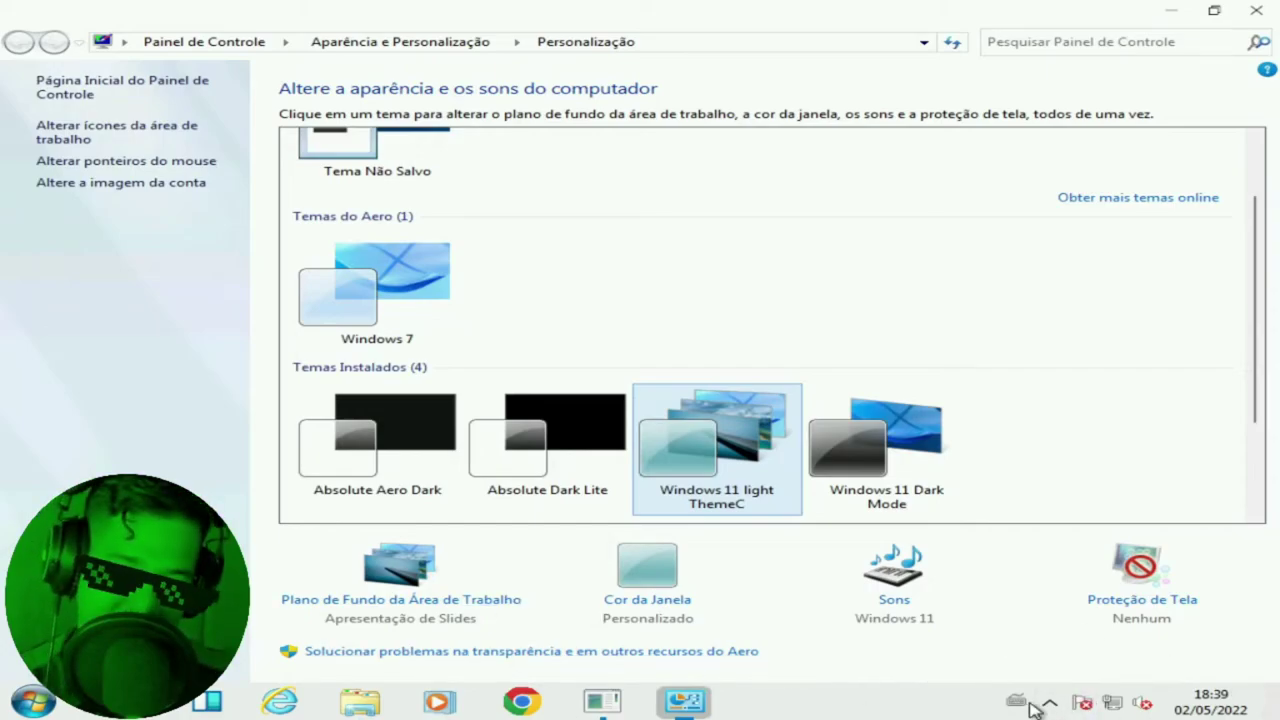
pyautogui.scroll(2, 430, 440)
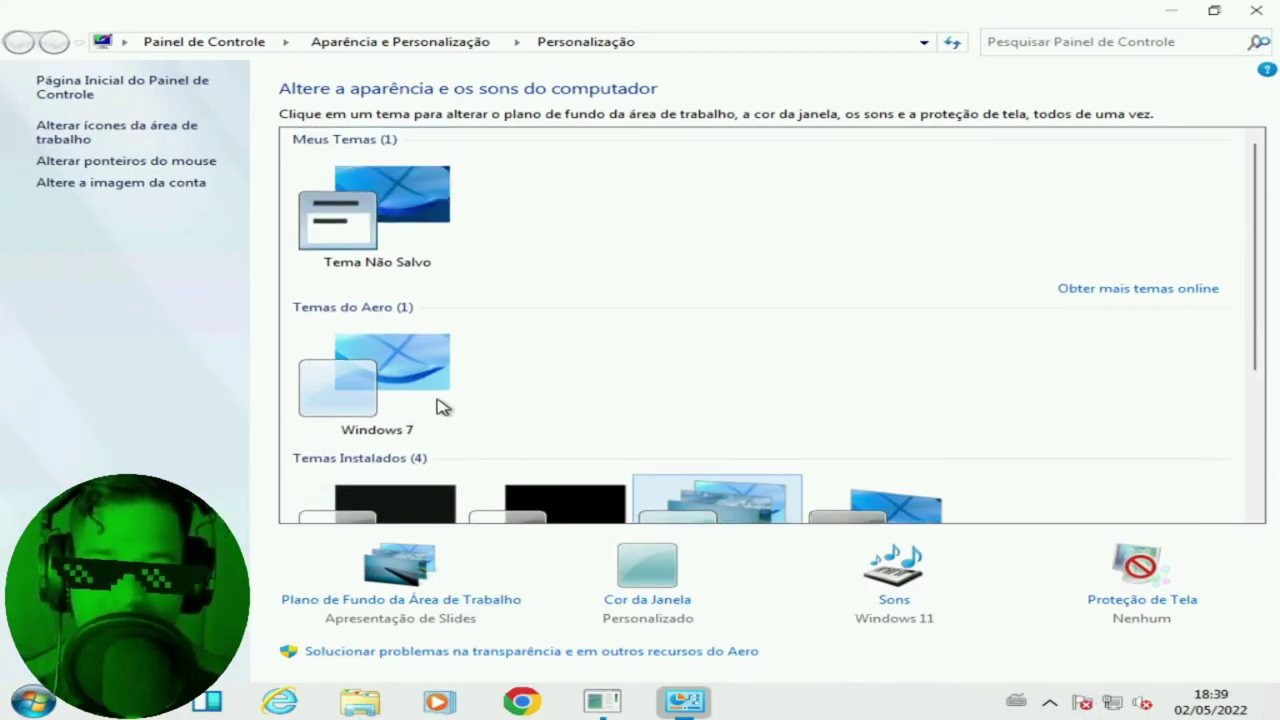
pyautogui.scroll(-1, 660, 418)
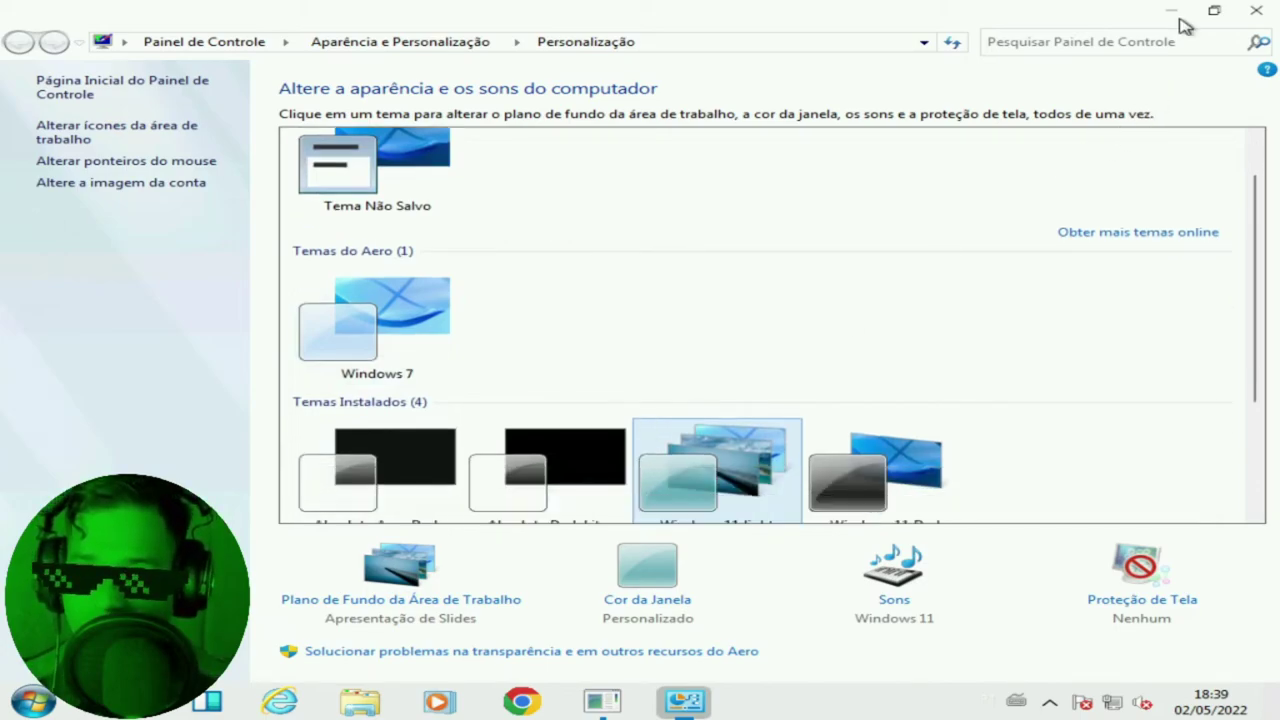
pyautogui.moveTo(1176, 10)
pyautogui.scroll(-3, 945, 335)
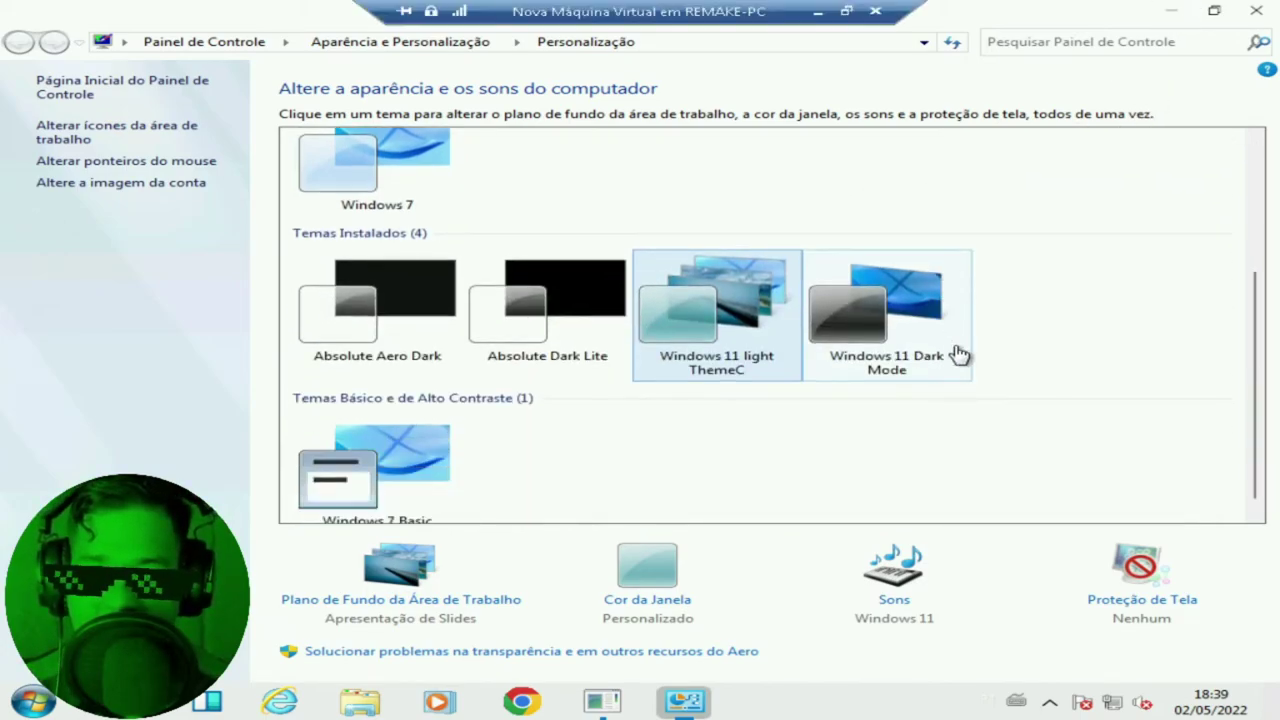
pyautogui.click(1163, 13)
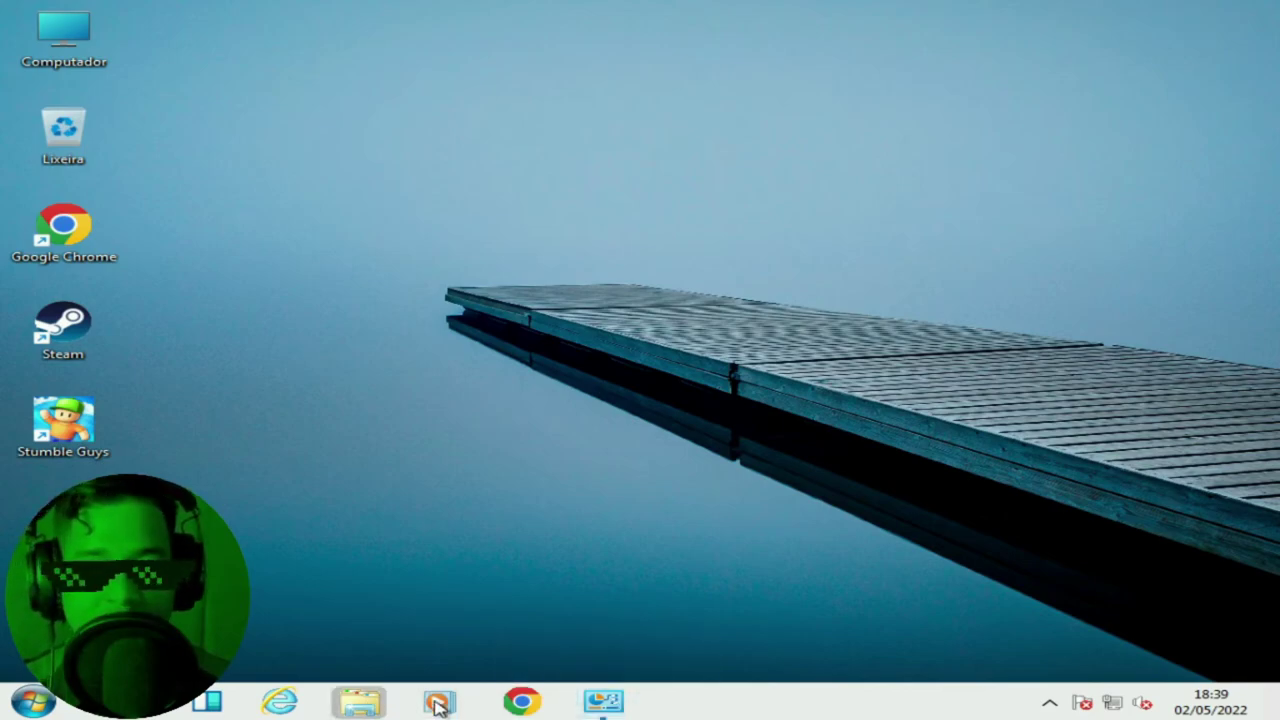
# Apply the Windows 11 Dark Mode theme, show the desktop with it and return to the personalization settings.
pyautogui.click(620, 708)
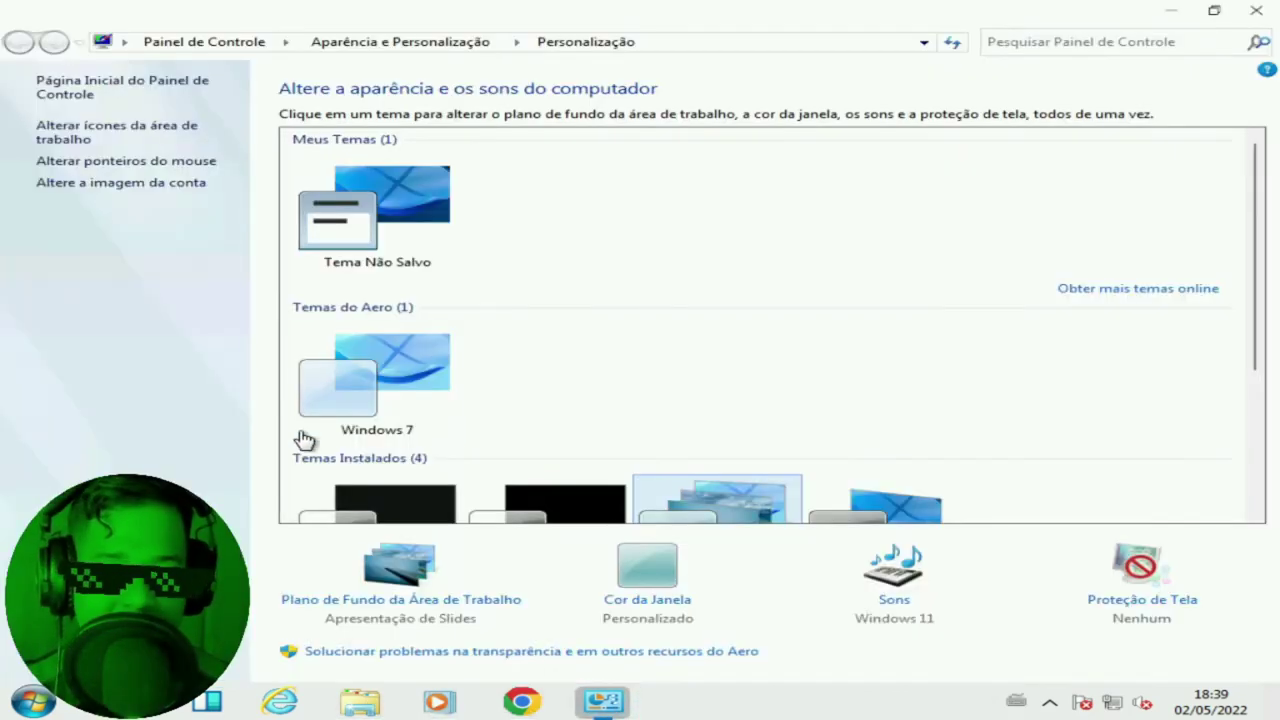
pyautogui.scroll(-2, 703, 401)
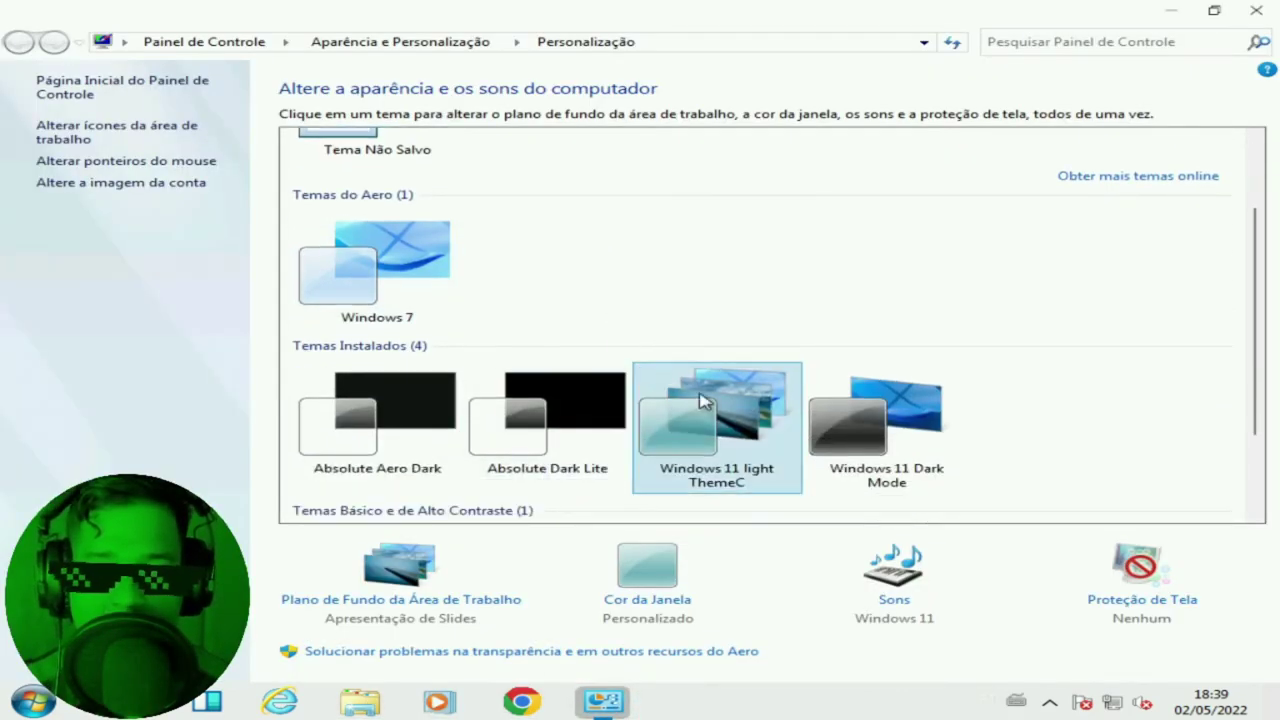
pyautogui.click(910, 448)
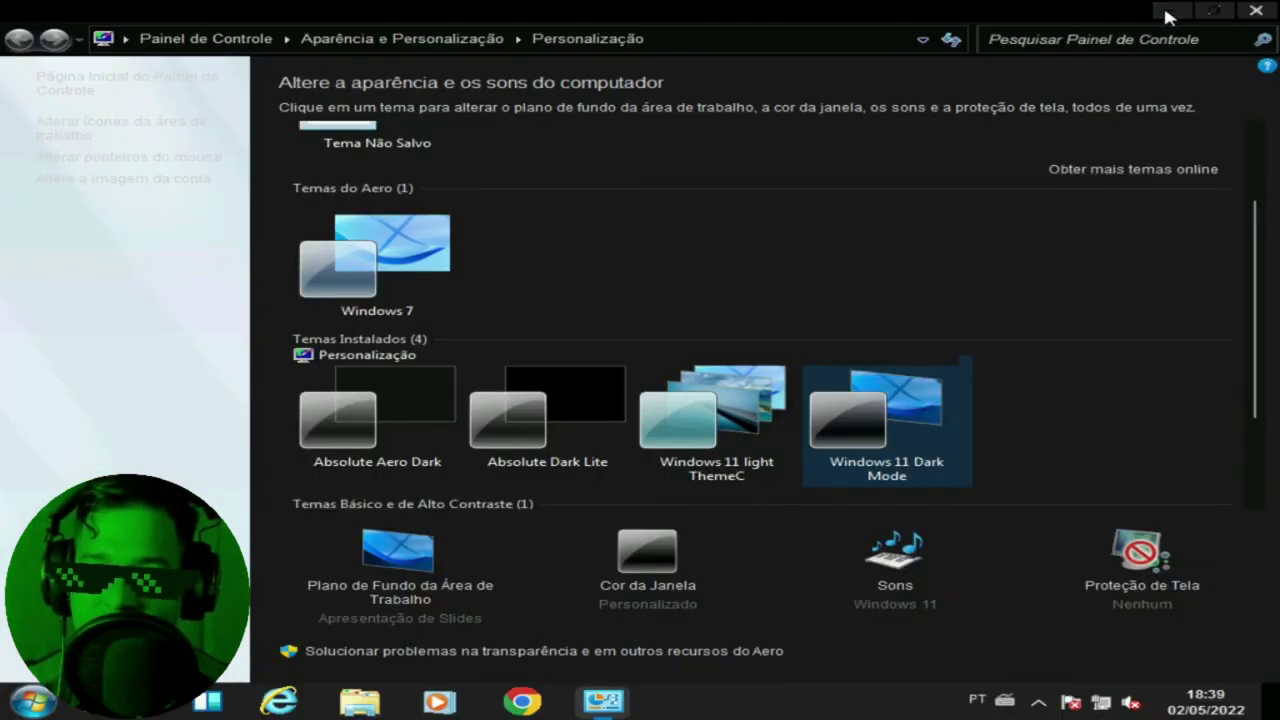
pyautogui.click(1169, 12)
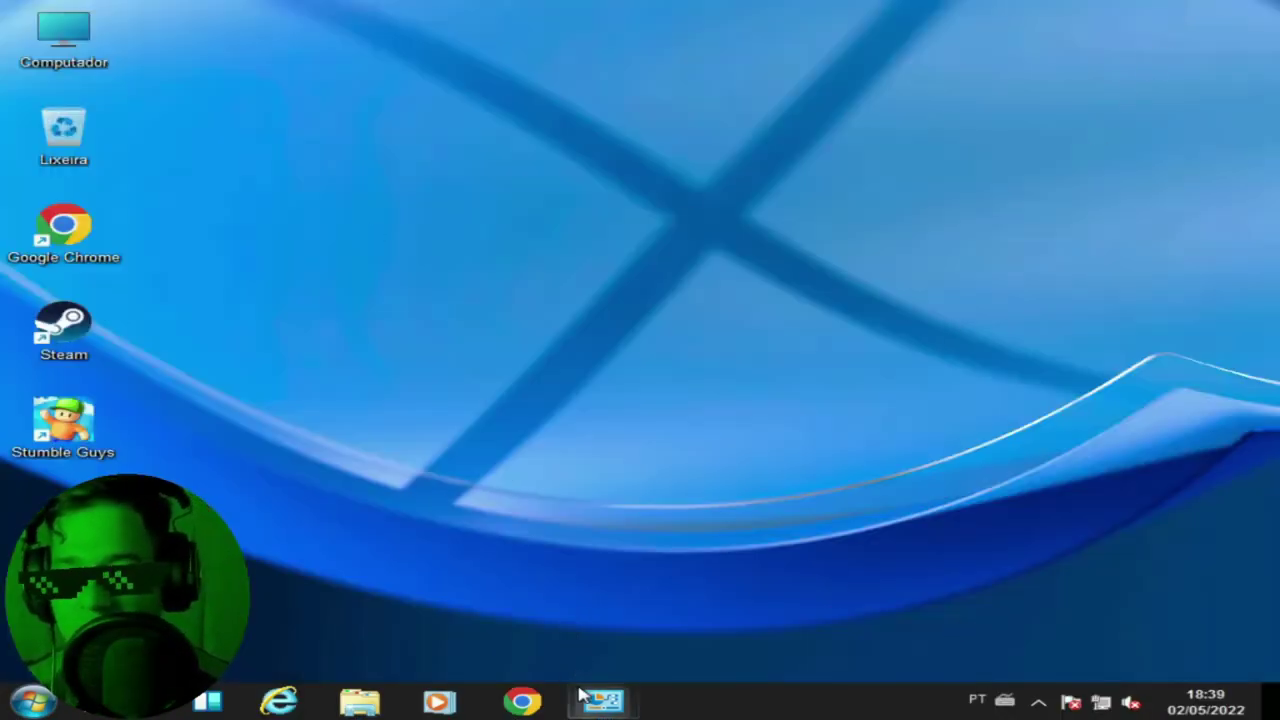
pyautogui.click(598, 700)
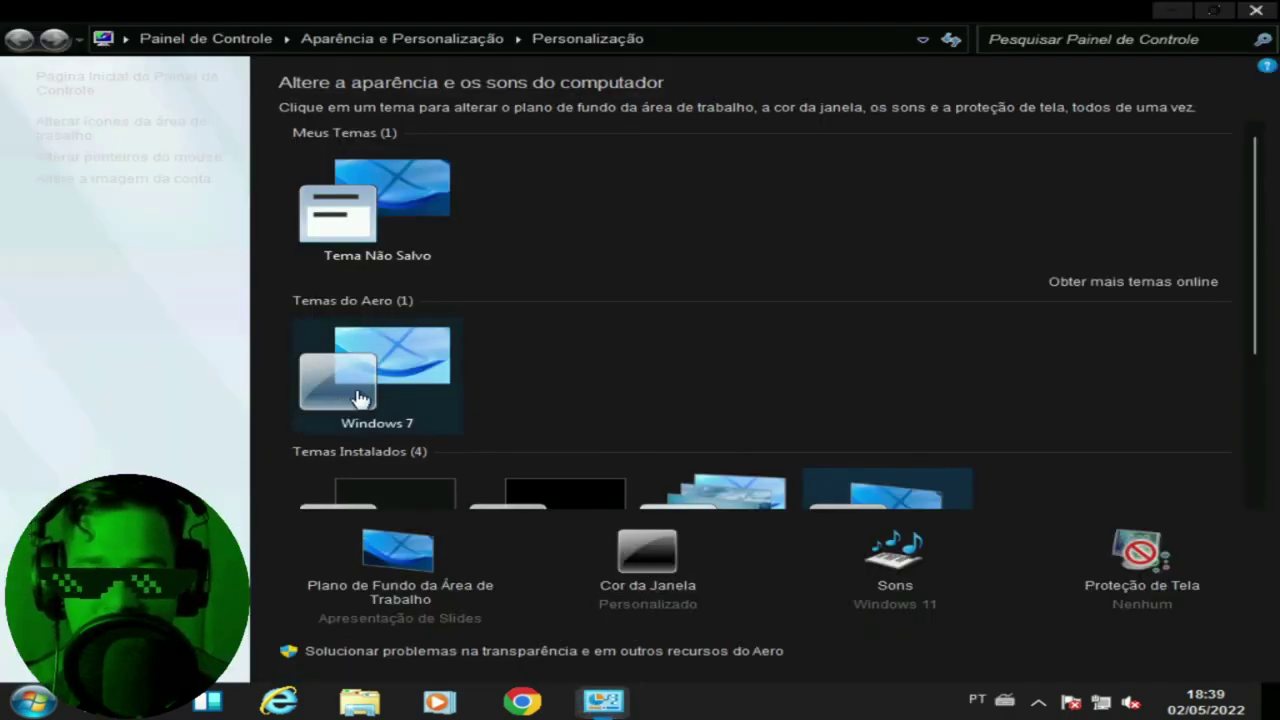